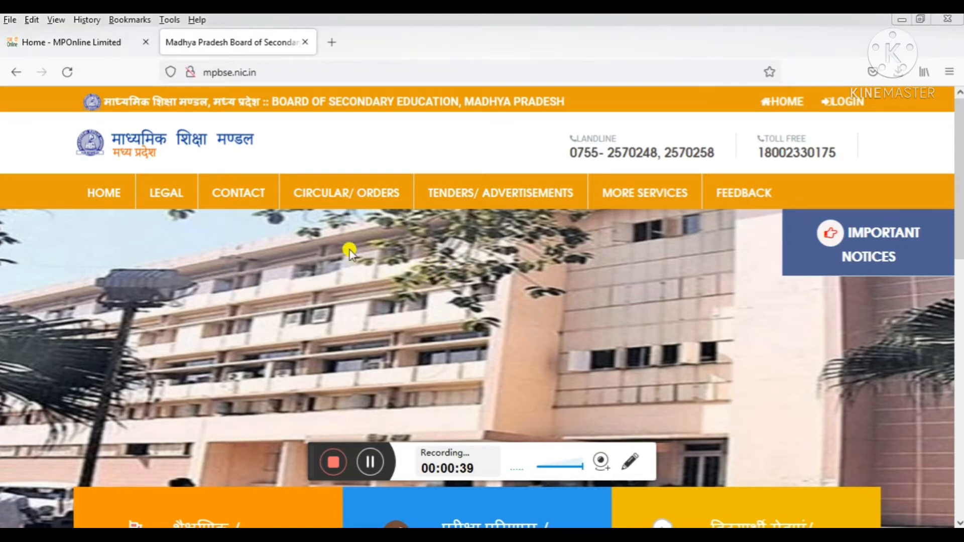
- On the Home - MPOnline tab, open the 2021-22 'Form 10th' exam application form
left_click(83, 46)
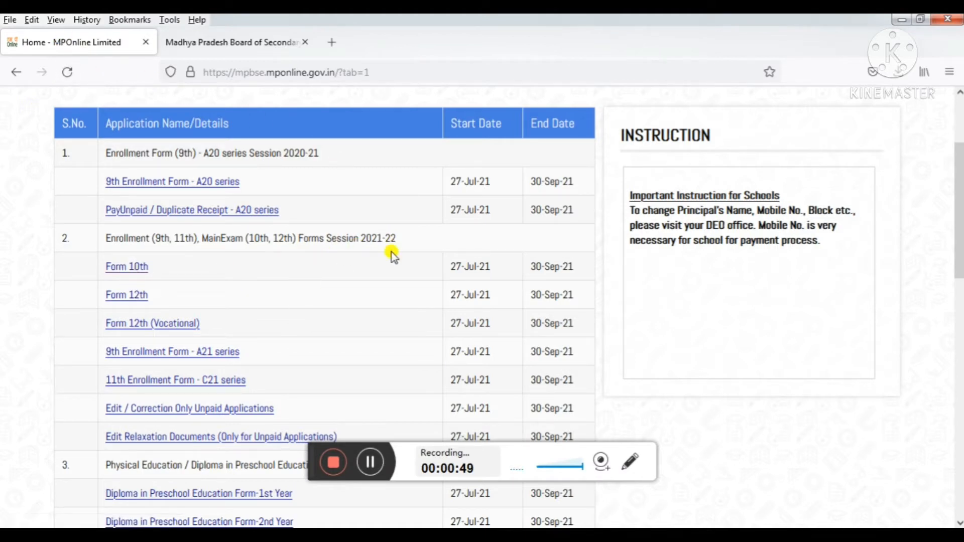
left_click(140, 270)
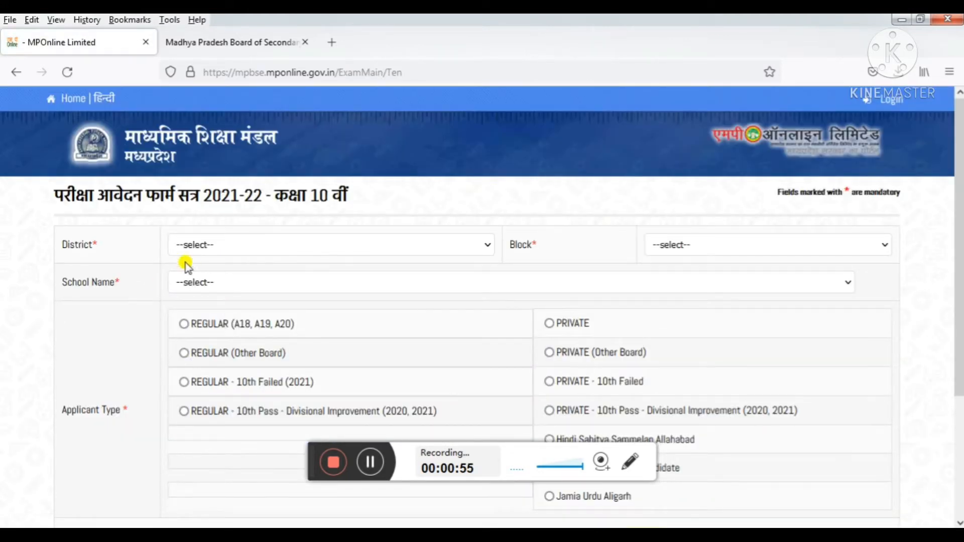
- Choose GUNA as the district and Aron as the block
left_click(285, 249)
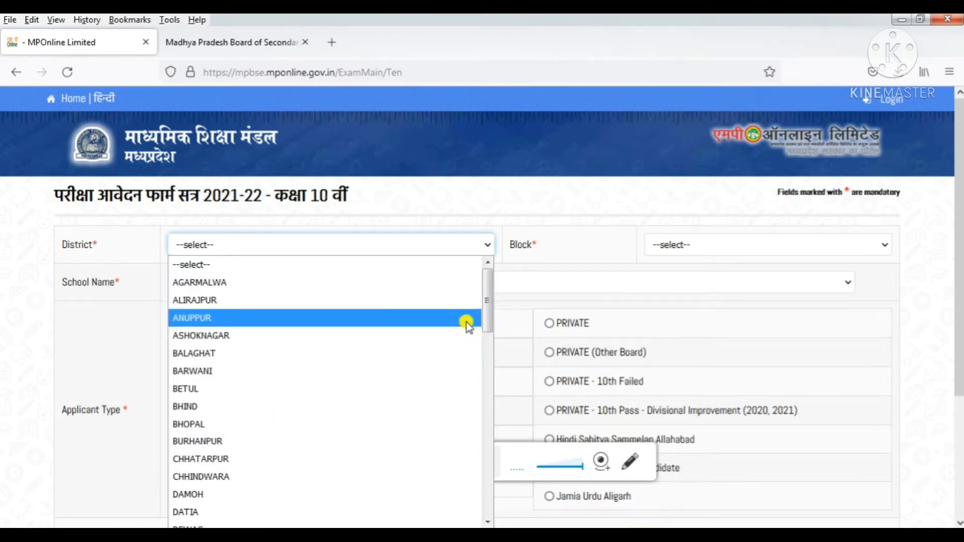
left_click_drag(485, 311, 477, 351)
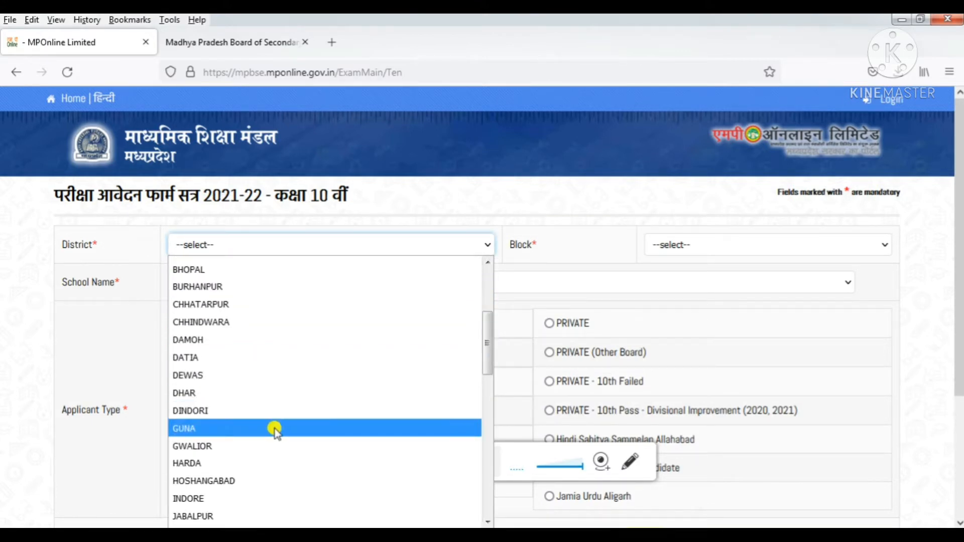
left_click(259, 427)
left_click(704, 248)
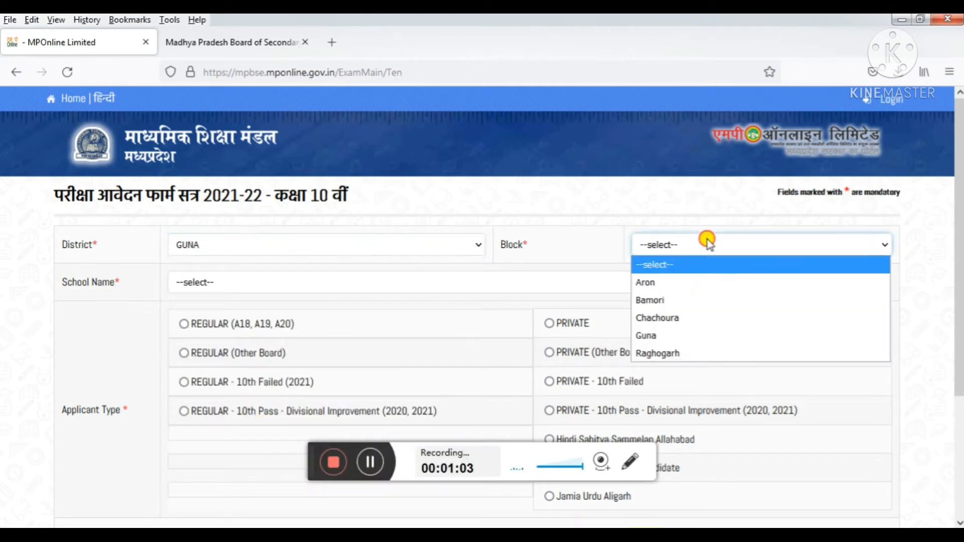
left_click(675, 281)
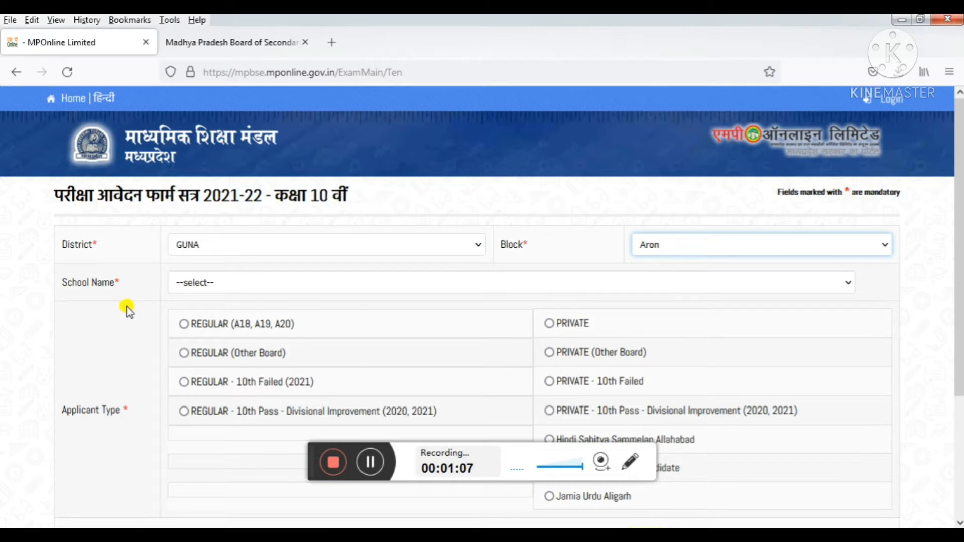
- Select 171142 - GOVT HIGH SCHOOL, AMONDA, GUNA as the school
left_click(216, 283)
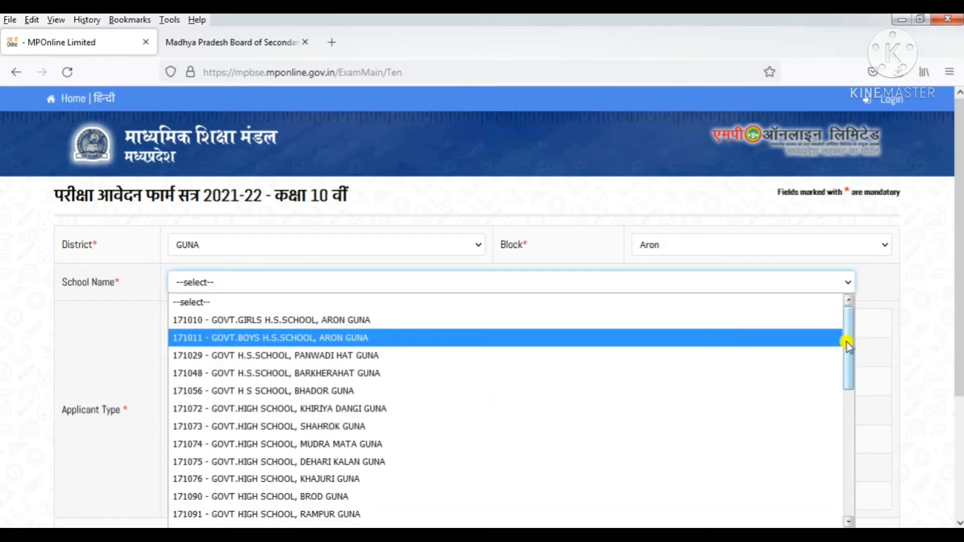
left_click_drag(847, 346, 850, 407)
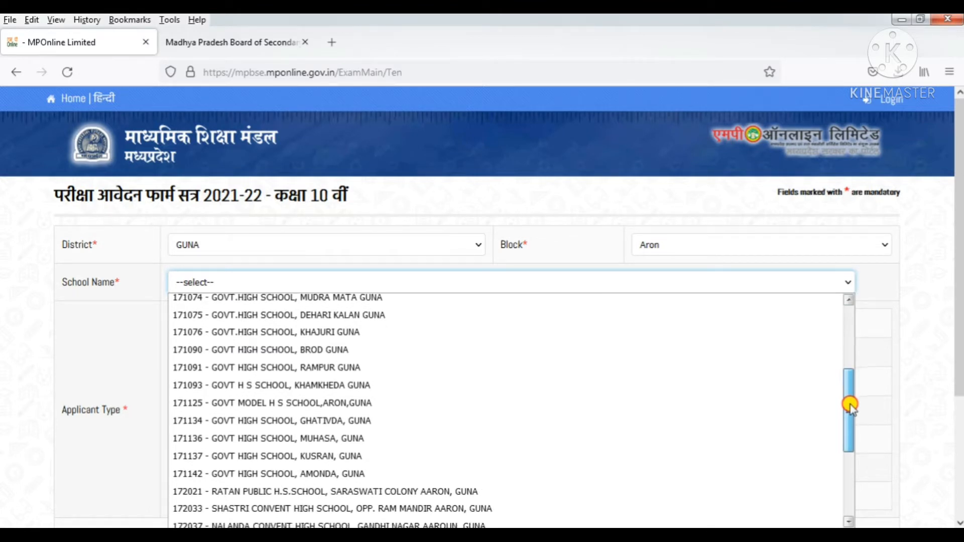
left_click(366, 470)
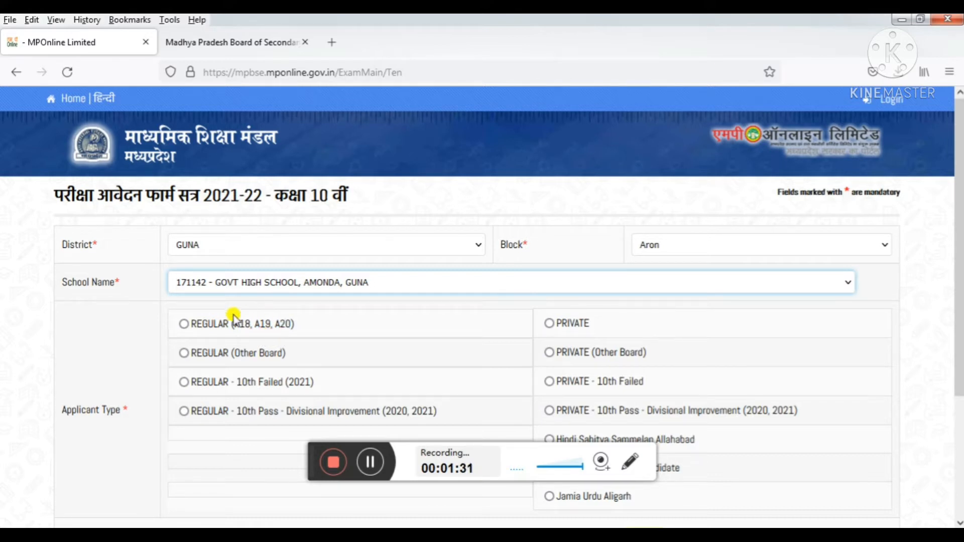
- Mark the applicant as REGULAR (A18, A19, A20), fill in the captcha, and submit
left_click(183, 323)
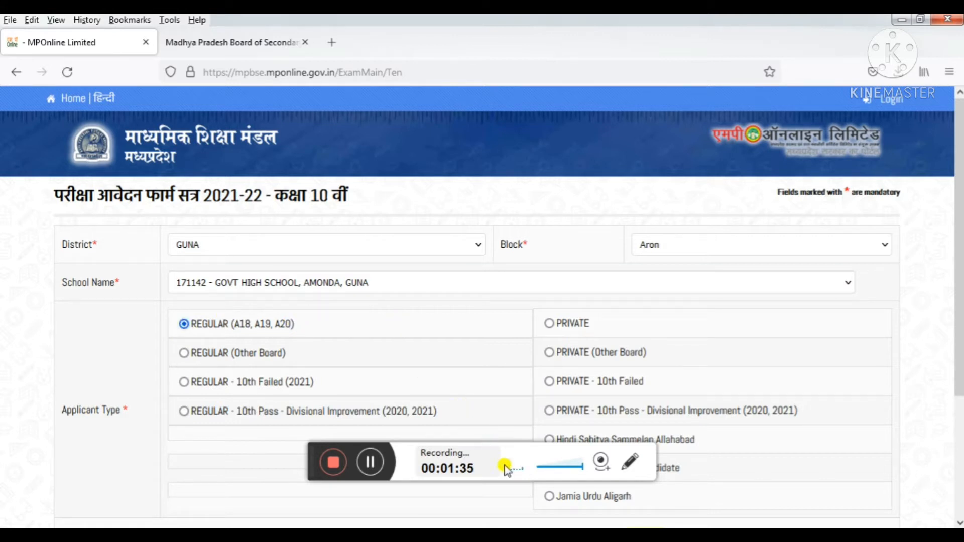
scroll(959, 339, "down", 2)
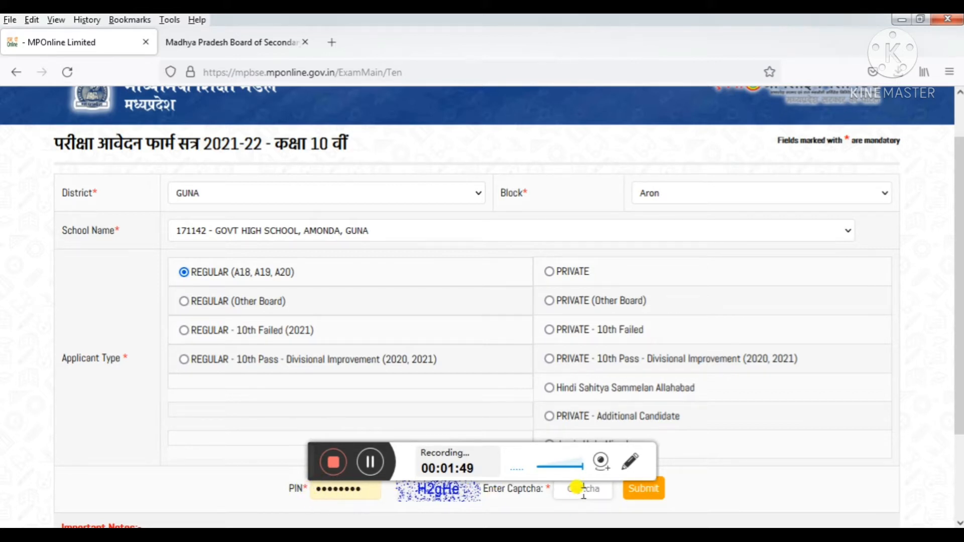
left_click(583, 489)
type("h")
key("BackSpace")
type("He")
left_click(649, 494)
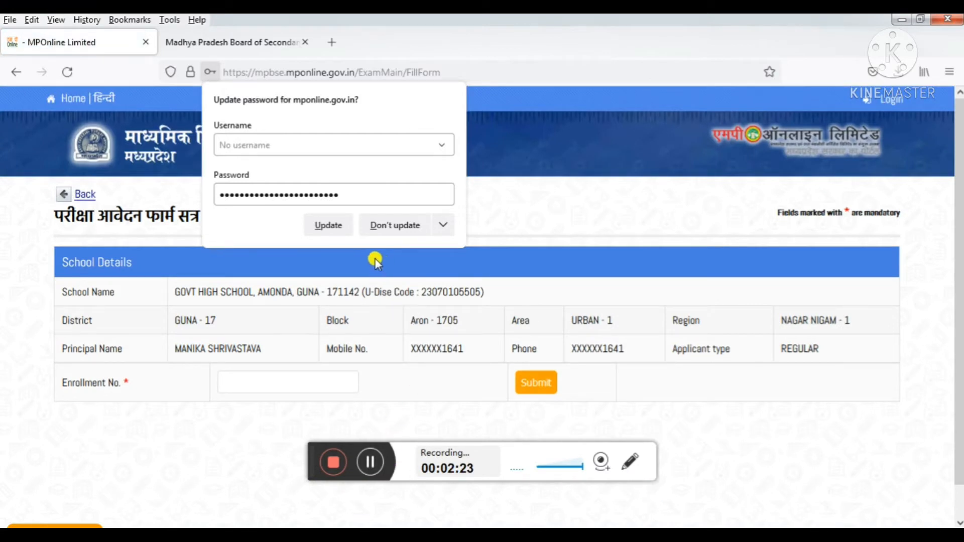
- Decline Firefox's password update and enter the student's enrollment number
left_click(386, 229)
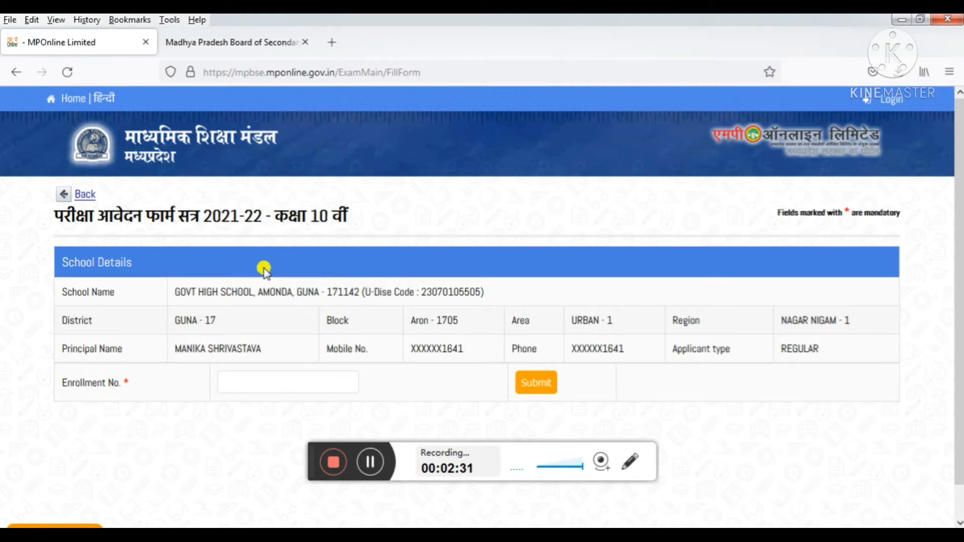
left_click(262, 378)
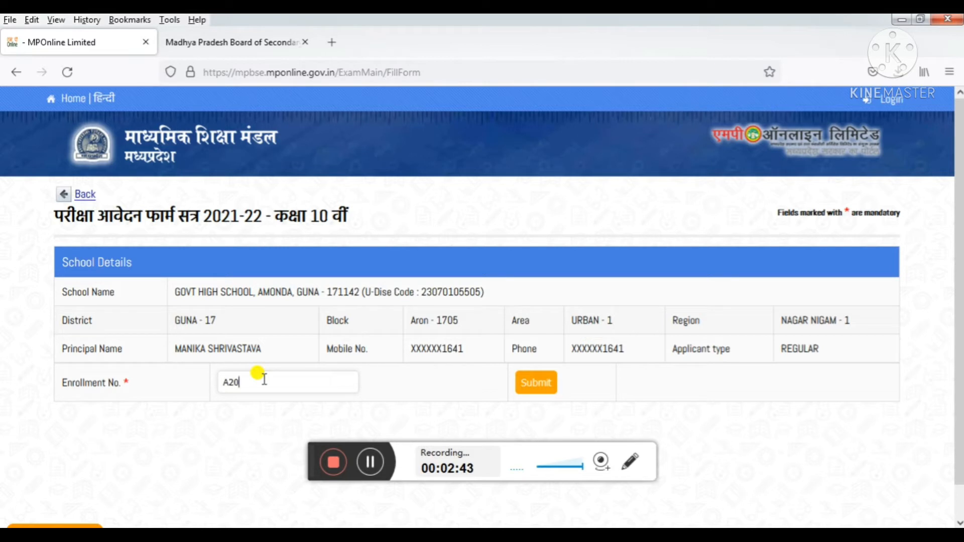
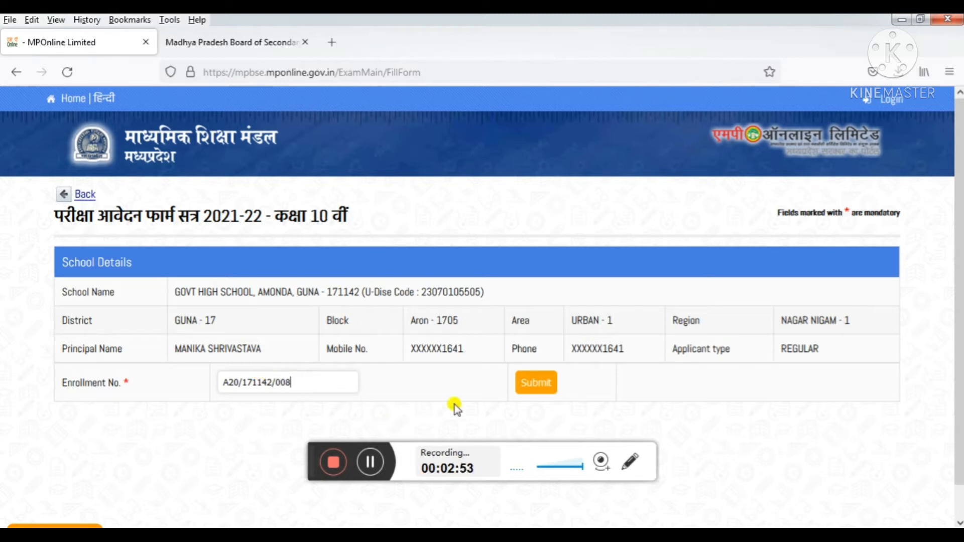
- Submit the enrollment number to load the student's details, then review the form
left_click(546, 386)
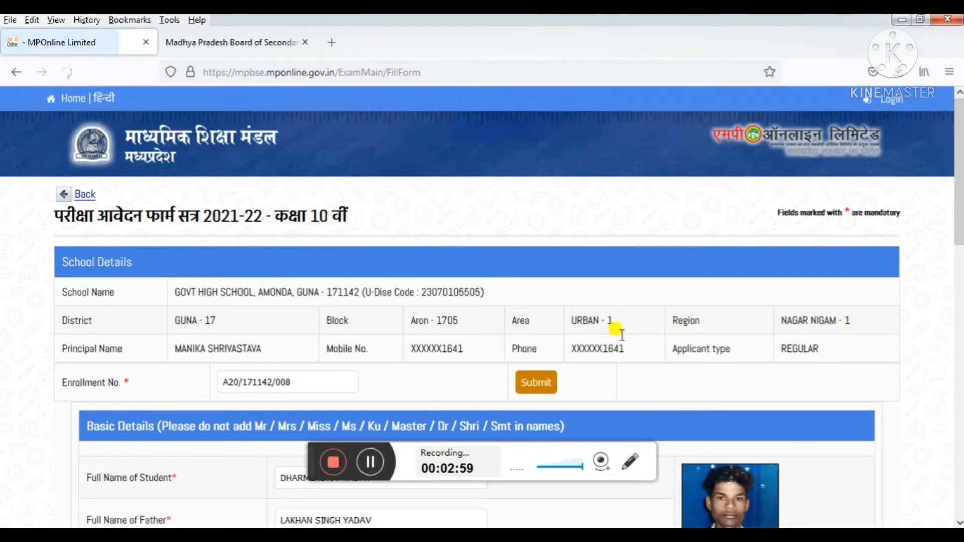
left_click_drag(960, 198, 959, 313)
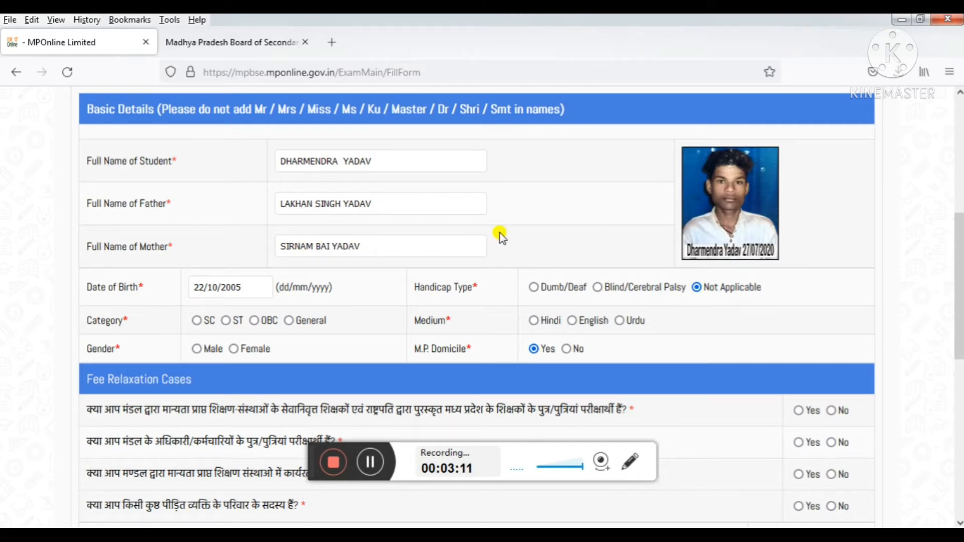
scroll(452, 248, "up", 3)
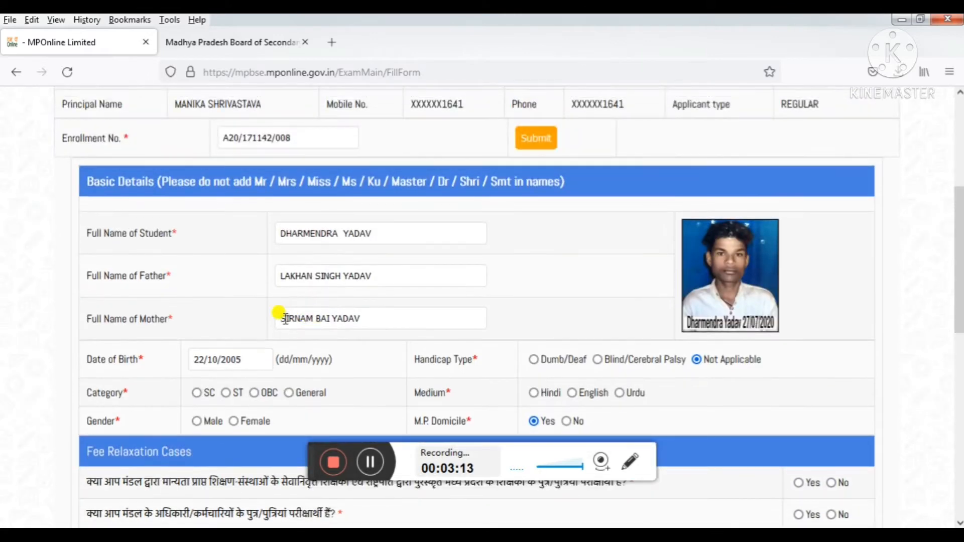
scroll(285, 318, "up", 1)
left_click_drag(960, 231, 959, 314)
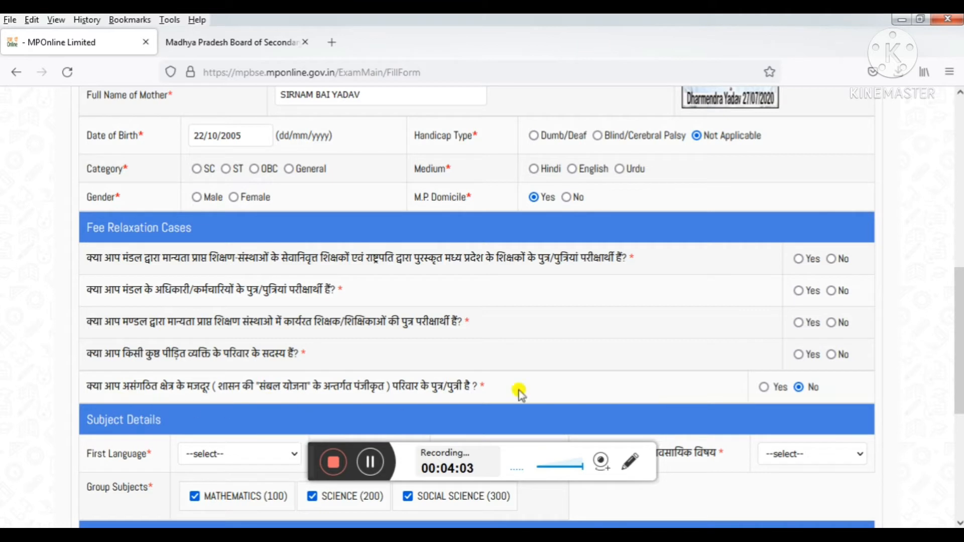
- Set the Sambal Yojana fee relaxation answer to No after first picking Yes
left_click(763, 387)
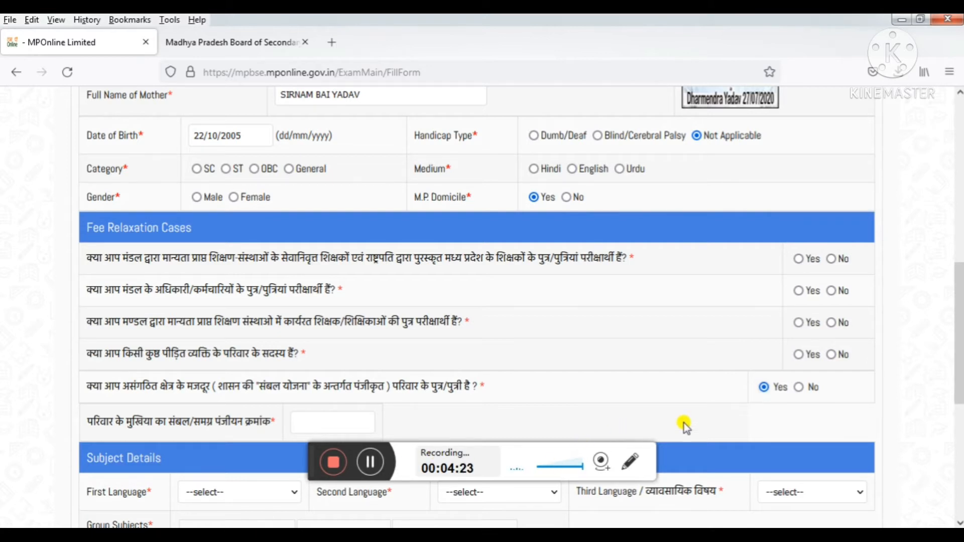
left_click(798, 388)
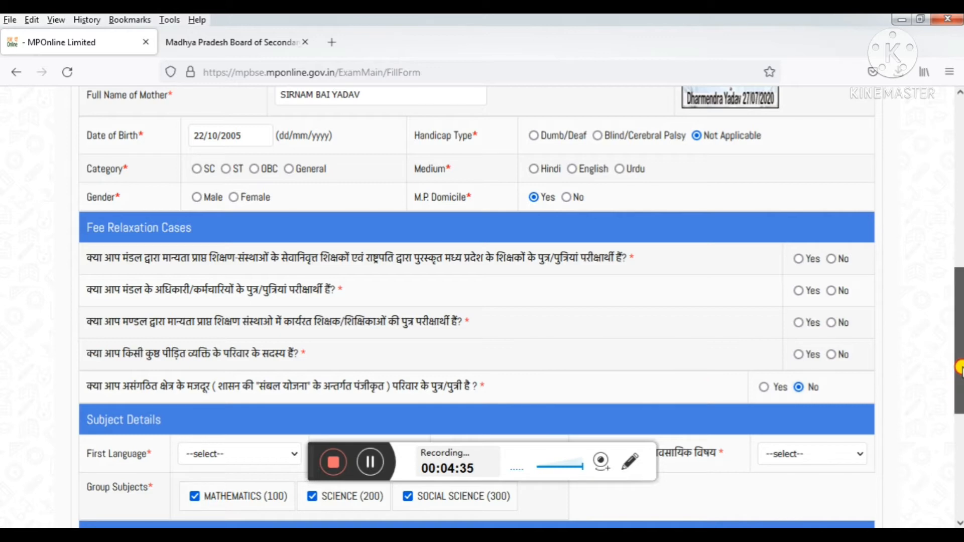
left_click_drag(959, 374, 957, 431)
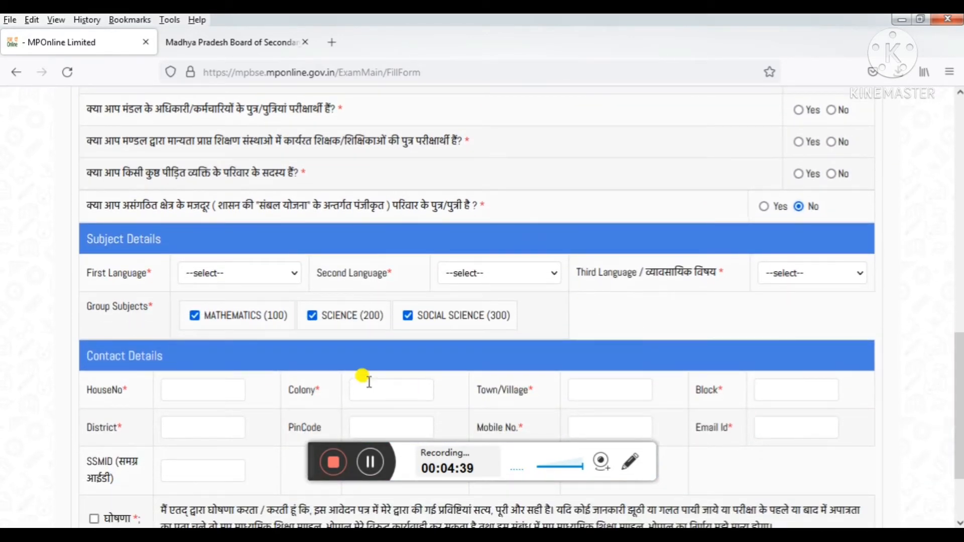
- Pick HINDI (401), ENGLISH (411) and SANSKRIT (512) as first, second and third languages
left_click(241, 278)
left_click(232, 314)
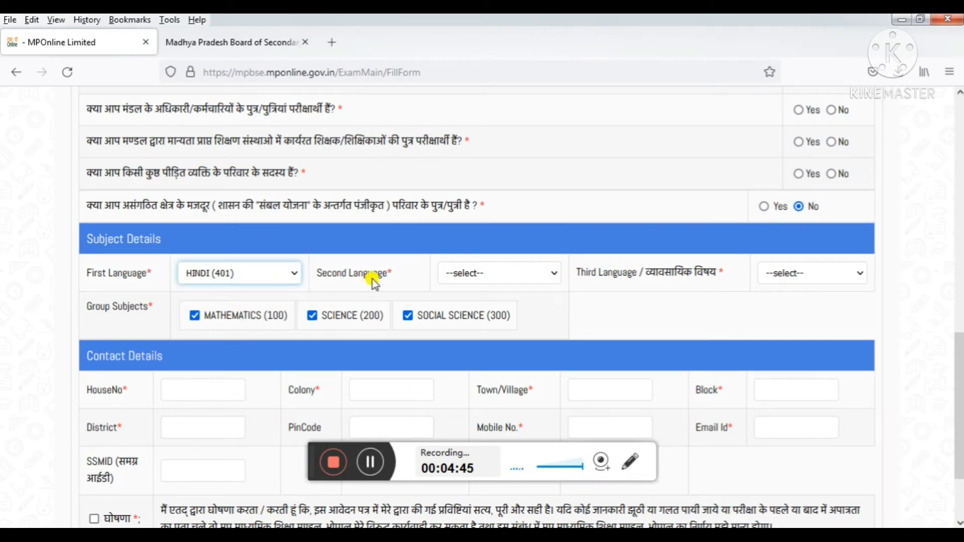
left_click(478, 276)
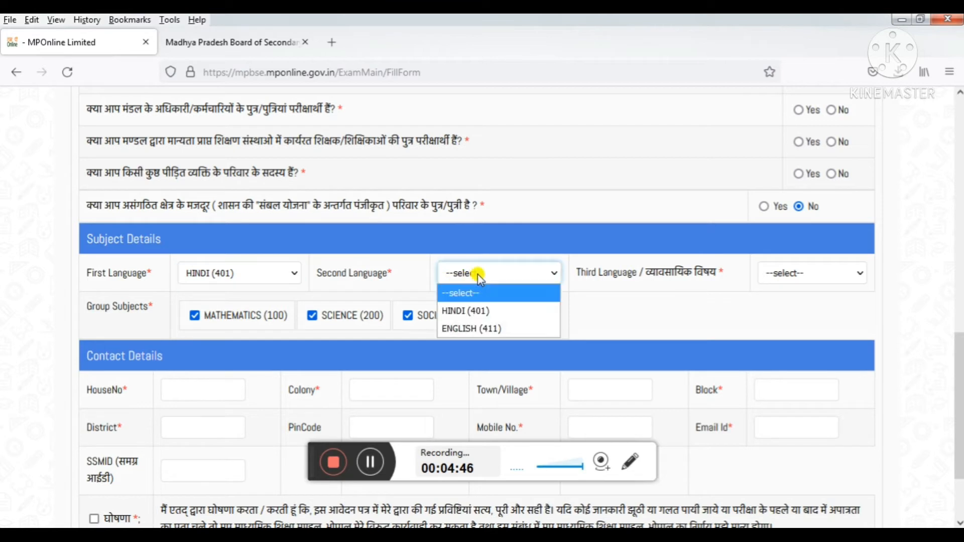
left_click(479, 328)
left_click(770, 275)
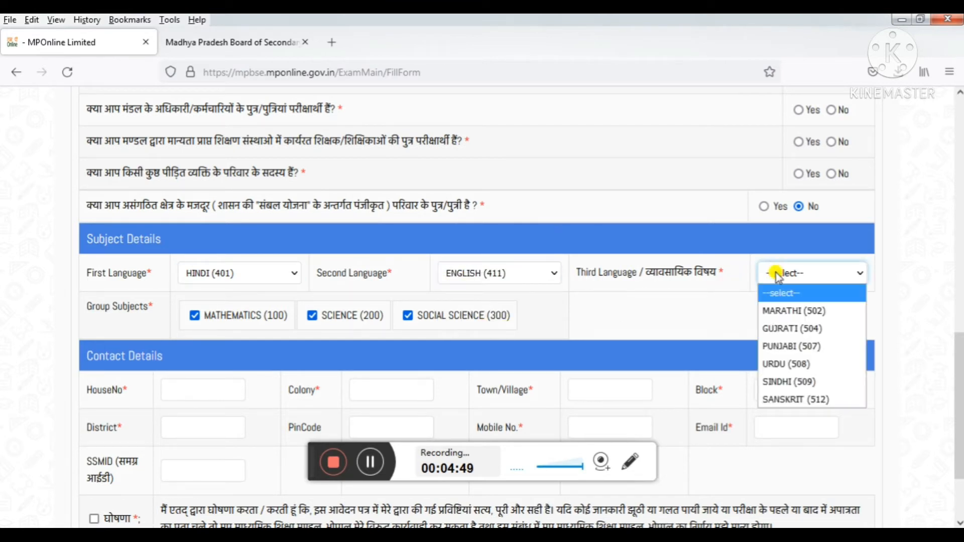
left_click(791, 399)
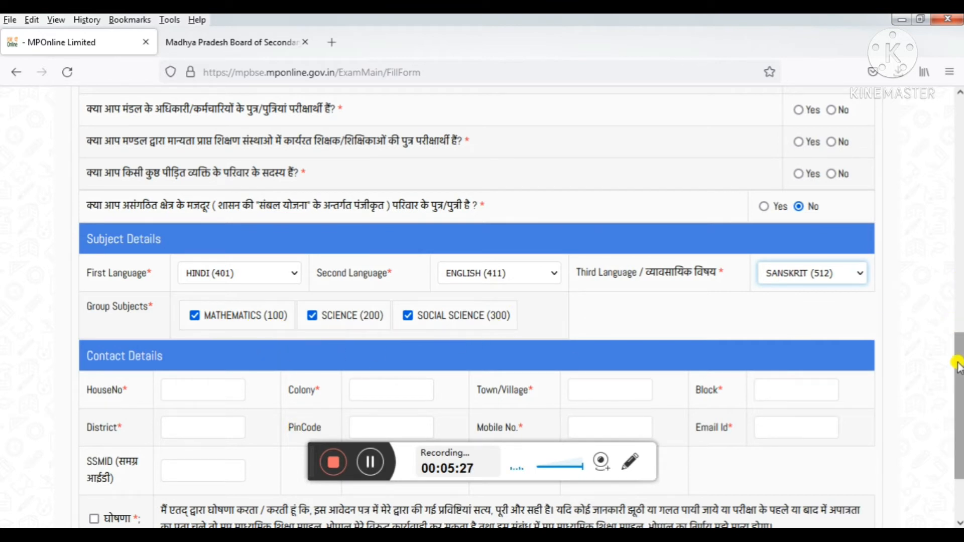
scroll(957, 351, "down", 2)
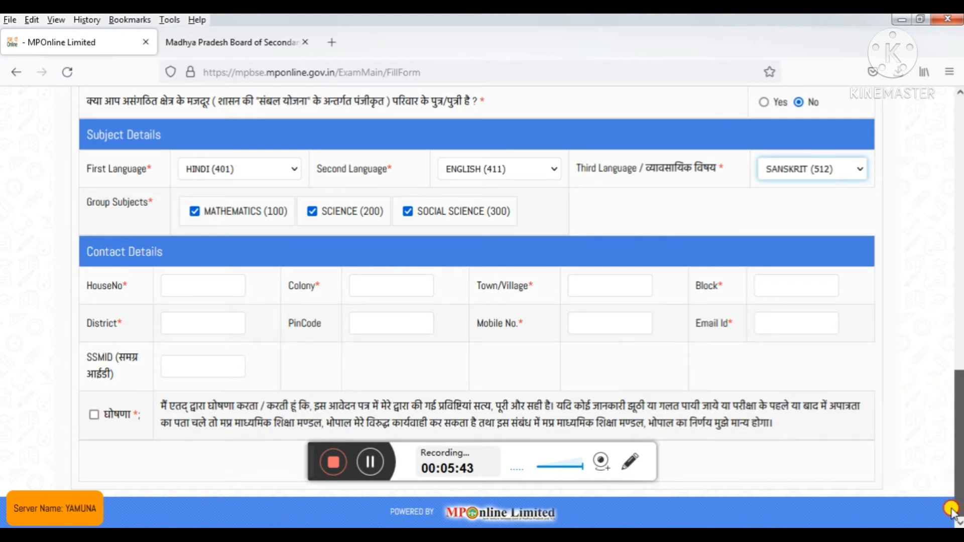
left_click_drag(955, 429, 949, 383)
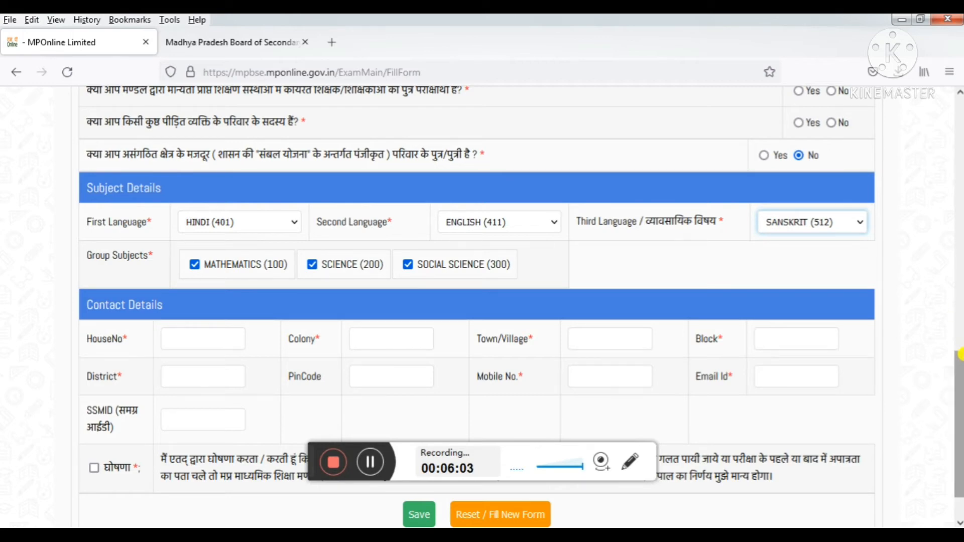
left_click_drag(958, 373, 955, 218)
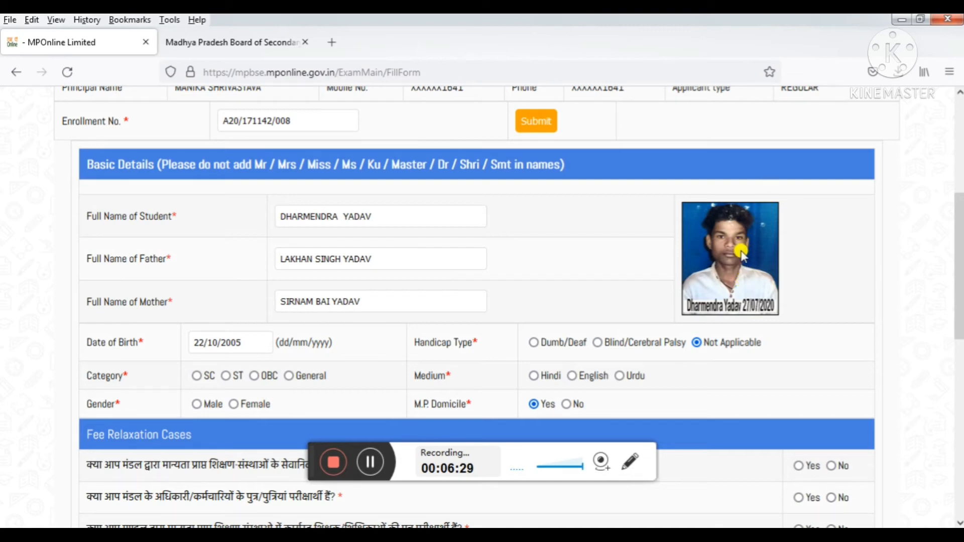
left_click_drag(955, 265, 937, 301)
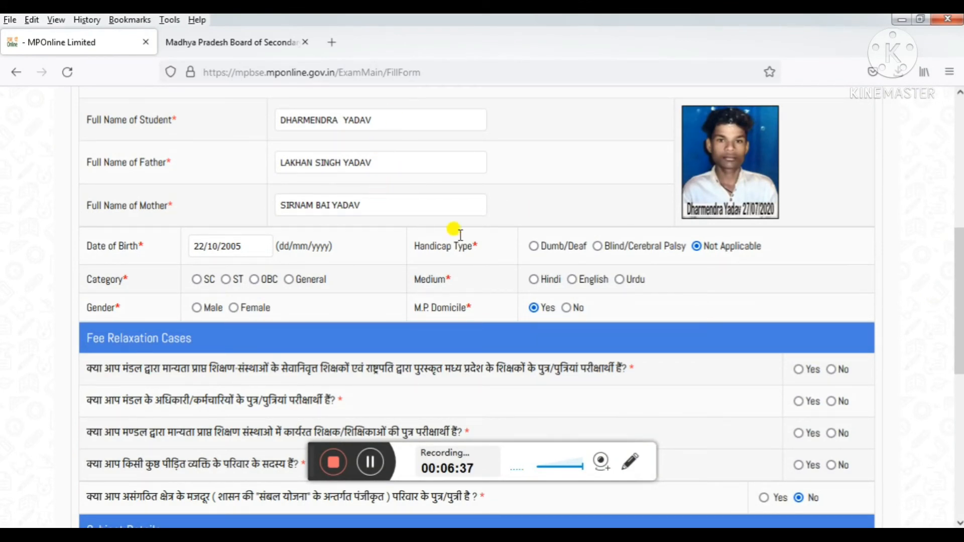
left_click_drag(955, 254, 953, 334)
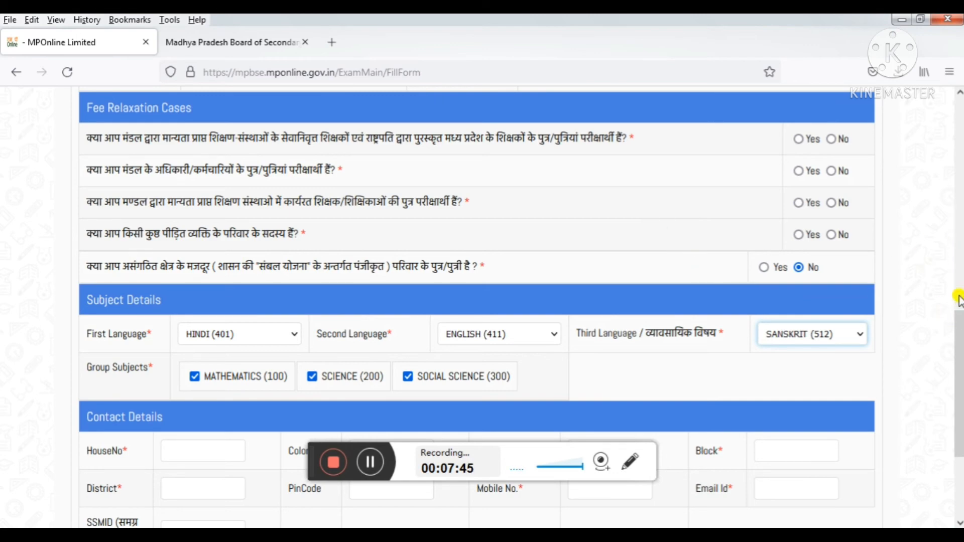
left_click_drag(959, 332, 959, 382)
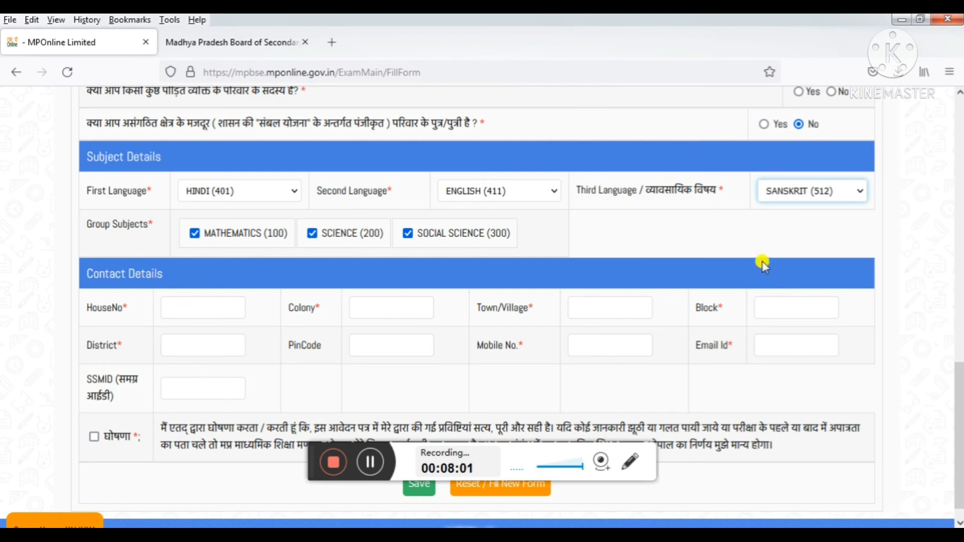
left_click_drag(957, 386, 935, 211)
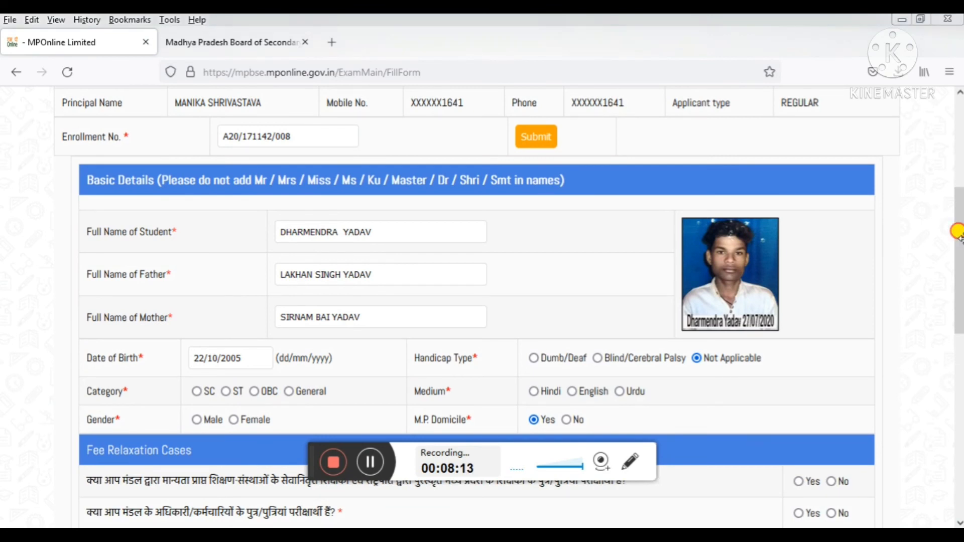
left_click_drag(960, 232, 942, 331)
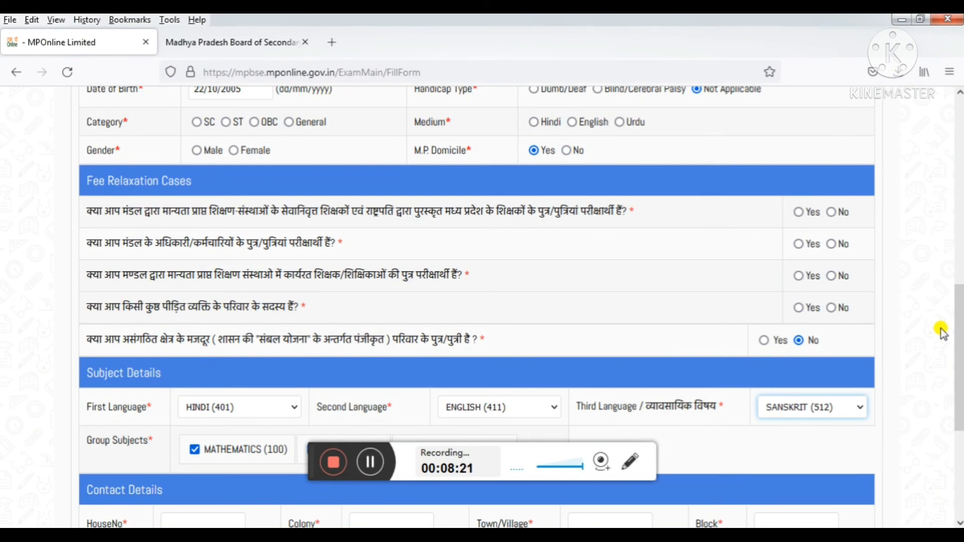
left_click_drag(957, 333, 948, 177)
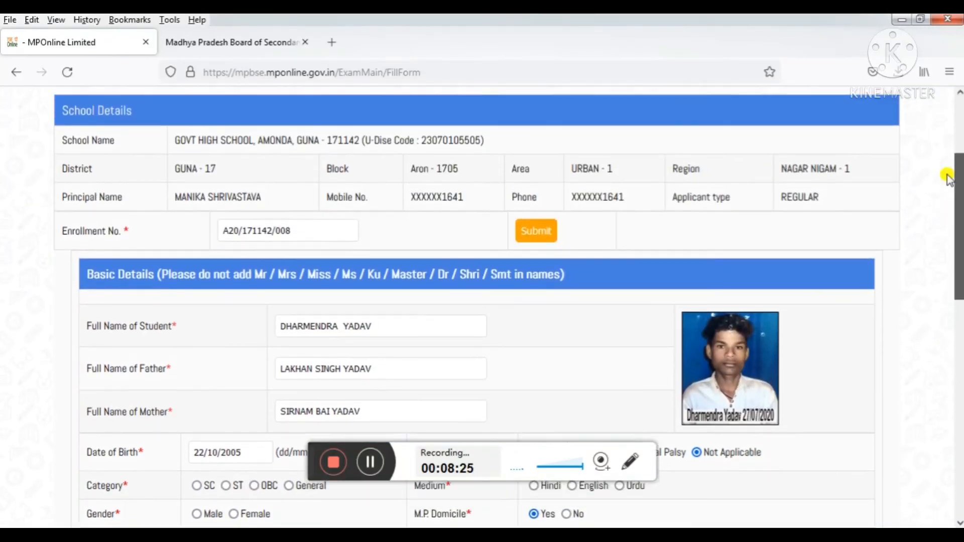
scroll(948, 177, "up", 2)
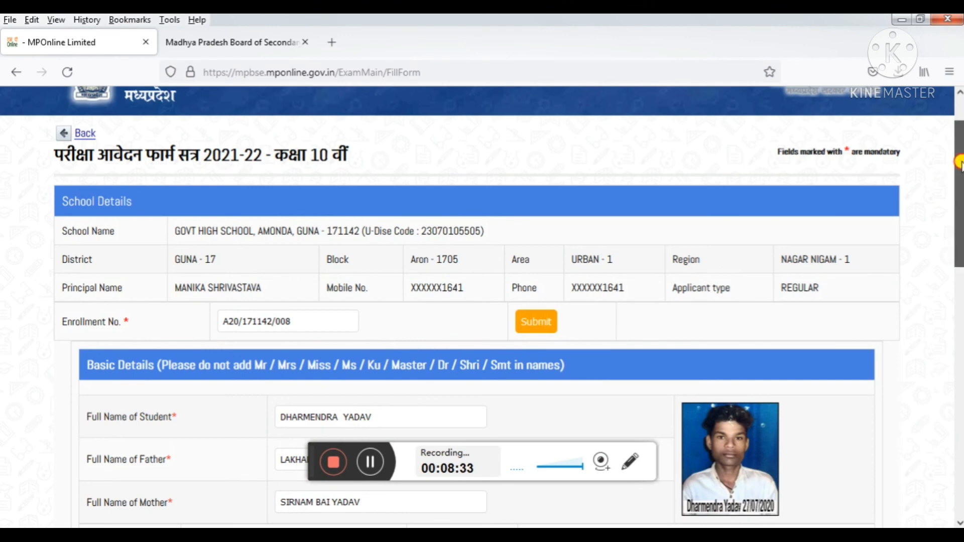
left_click_drag(958, 161, 958, 220)
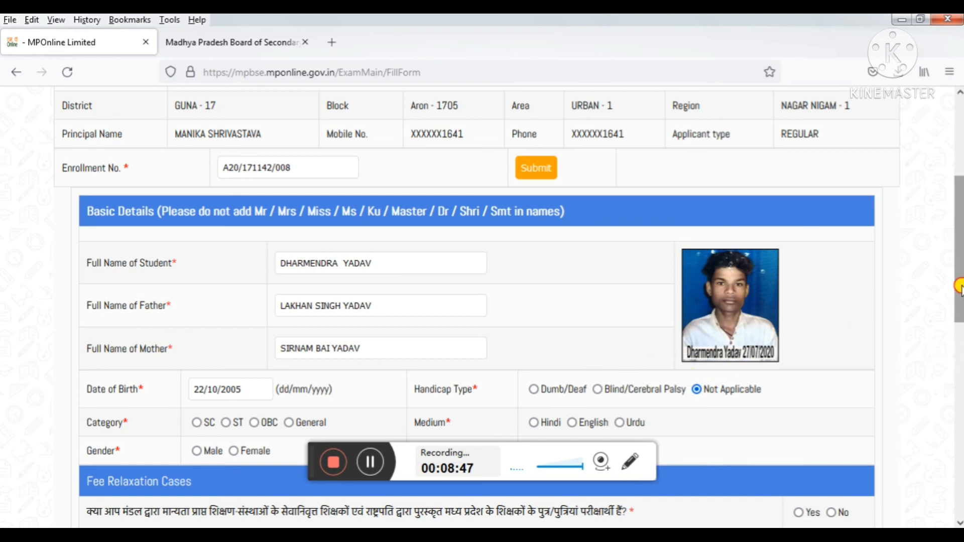
left_click_drag(957, 281, 959, 198)
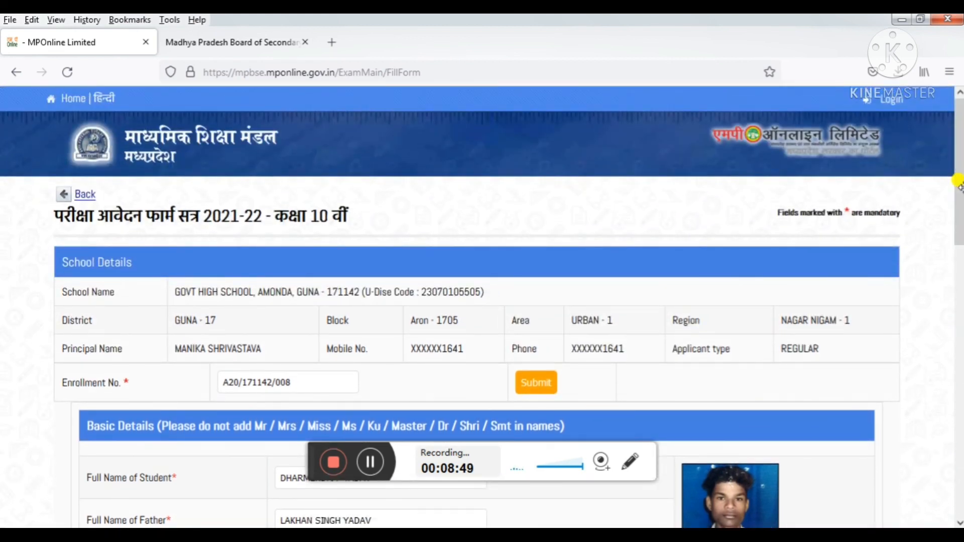